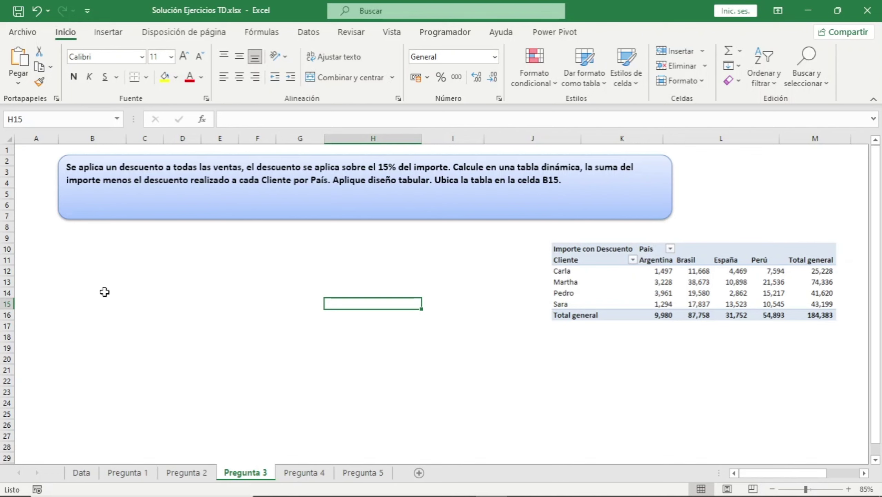
Select cell B15 on the Pregunta 3 sheet and bring up the Insertar ribbon.
left_click(101, 303)
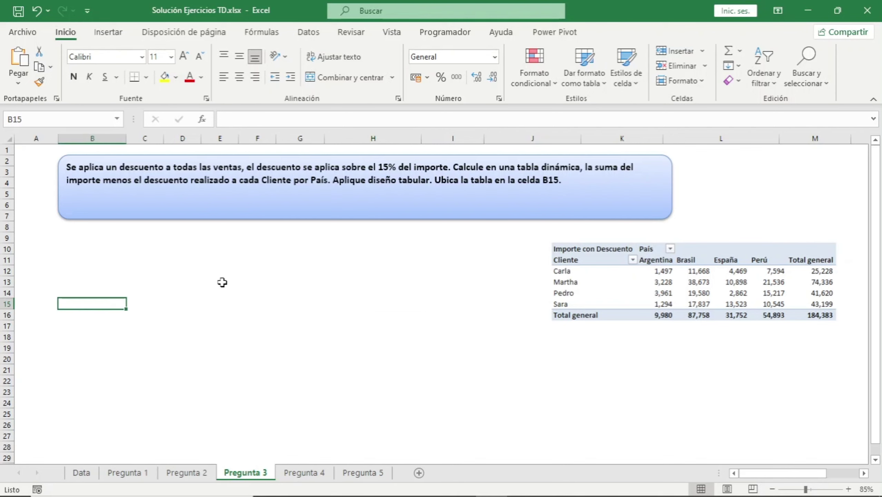
left_click(112, 35)
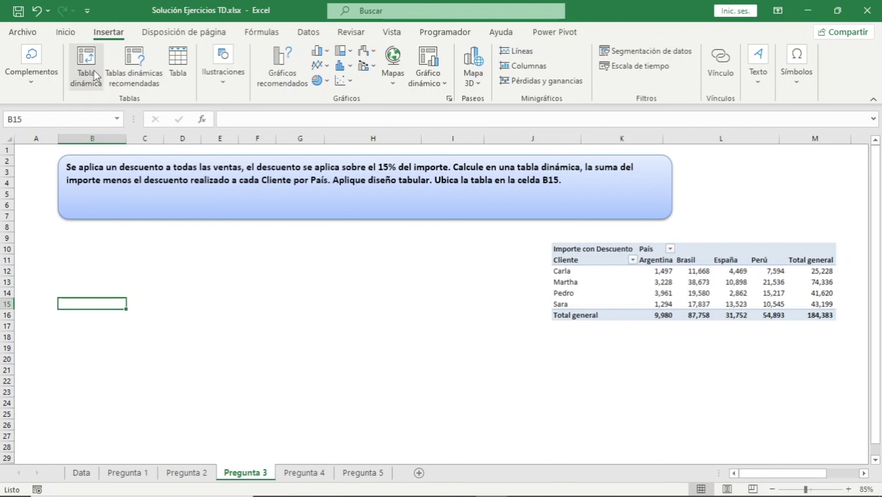
Insert a pivot table from the PRODUCTOS range at B15 on the existing sheet.
left_click(94, 70)
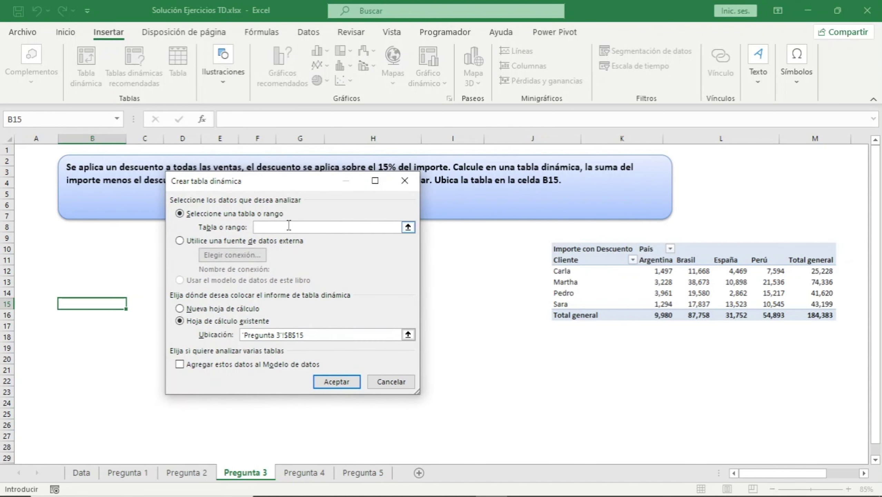
type("PROD")
type("UCTOS")
left_click(337, 382)
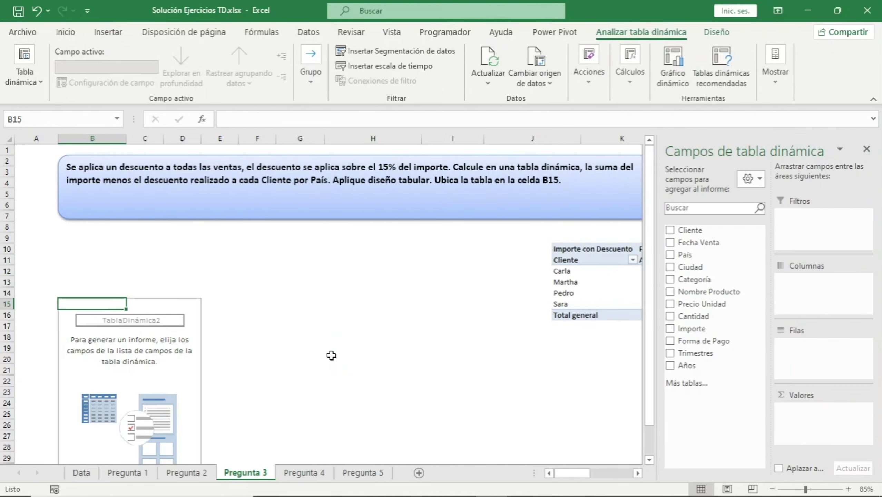
mouse_move(700, 230)
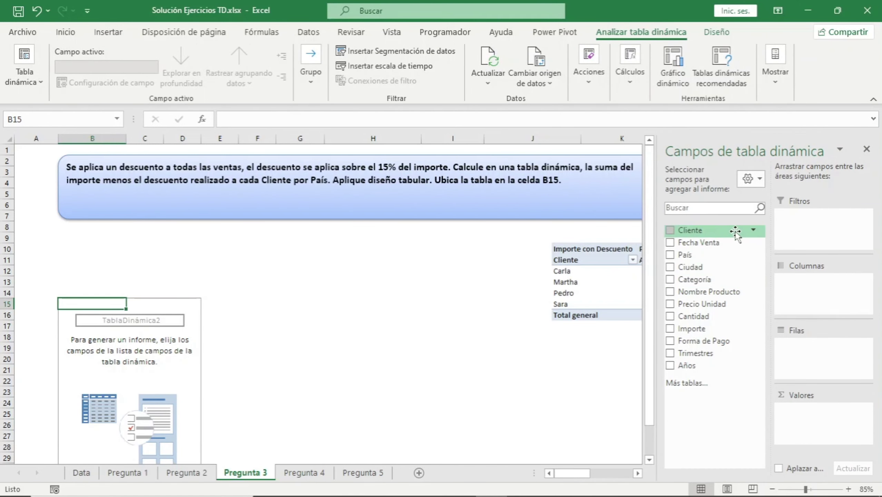
Place Cliente in rows and País in columns, adding then removing Importe from values.
left_click_drag(701, 231, 808, 356)
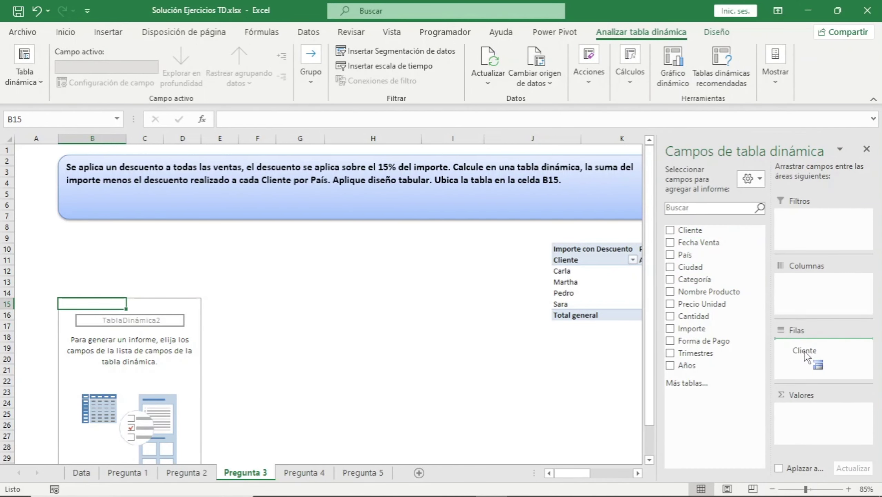
mouse_move(586, 474)
left_mouse_down()
mouse_move(600, 481)
mouse_move(584, 481)
left_mouse_up()
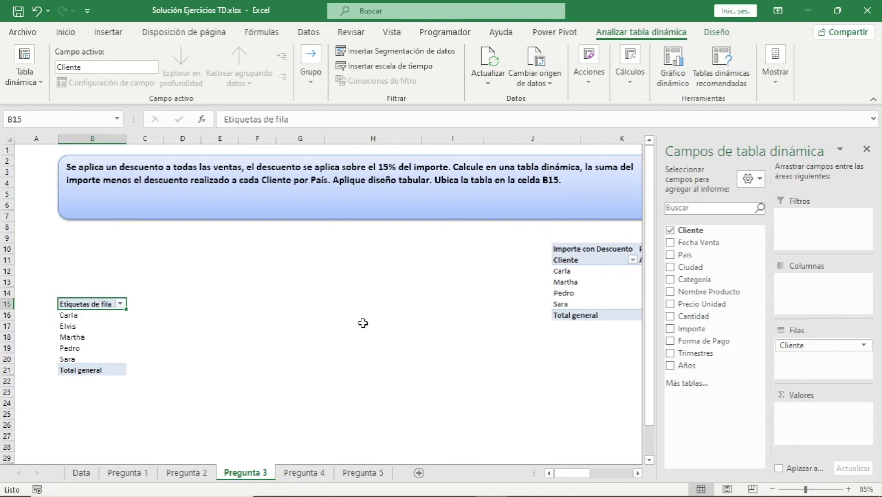
left_click_drag(685, 254, 800, 300)
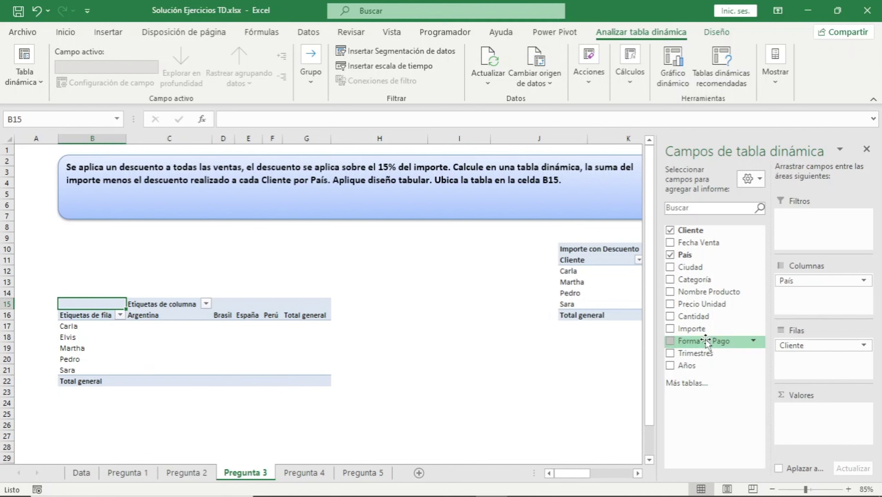
left_click_drag(692, 329, 811, 416)
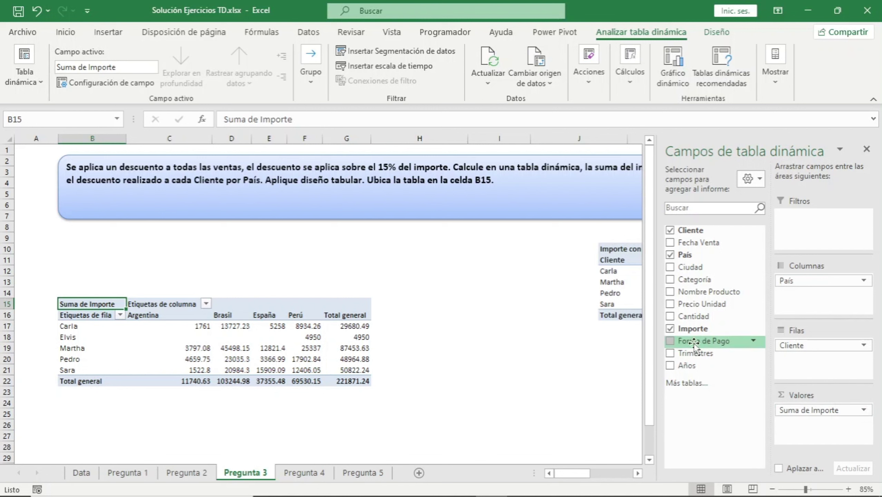
left_click(670, 330)
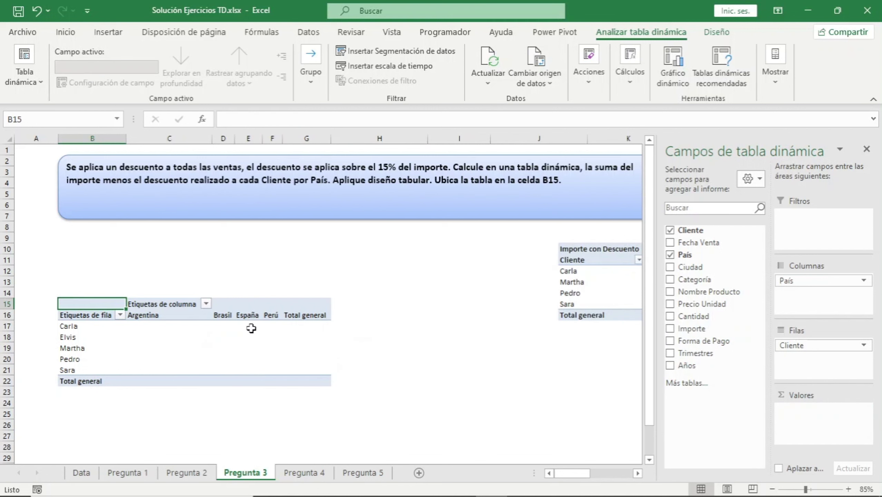
left_click(249, 326)
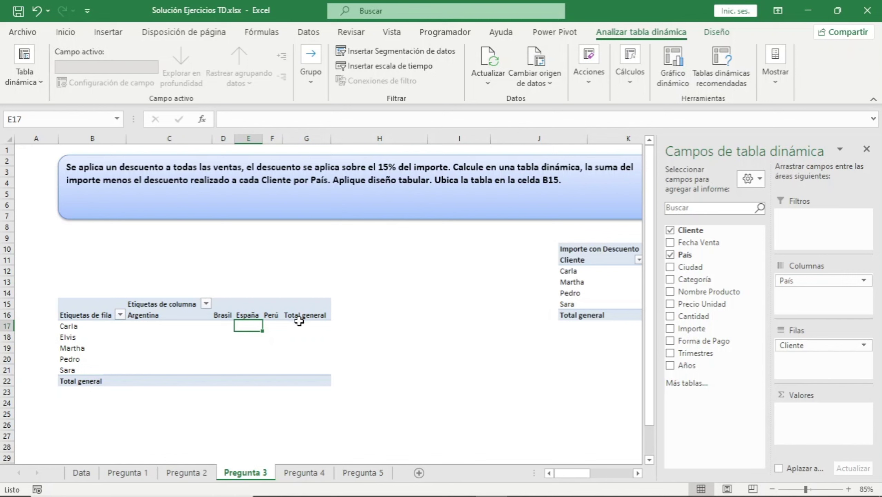
Start a new pivot calculated field, which proposes the default name Campo1.
left_click(211, 335)
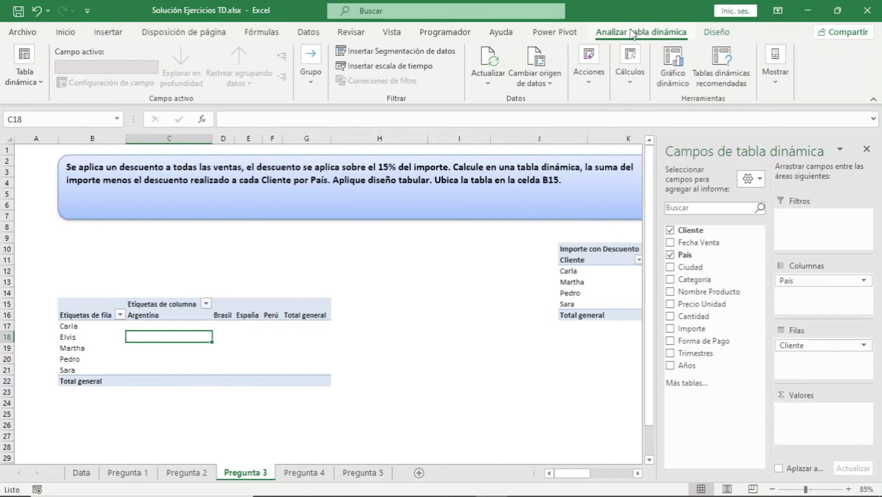
left_click(629, 89)
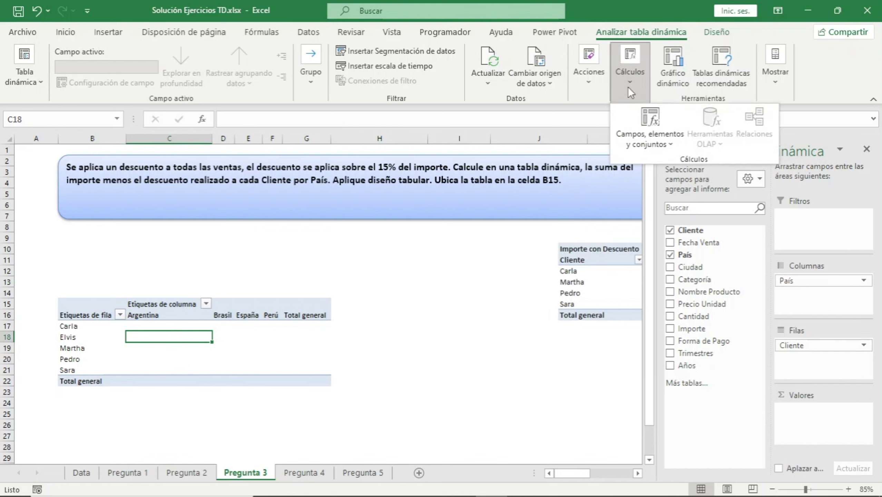
left_click(666, 142)
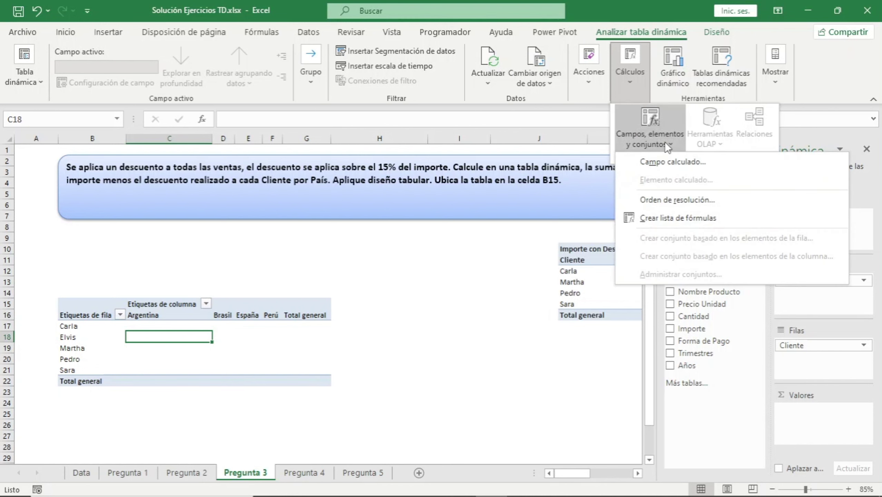
left_click(666, 159)
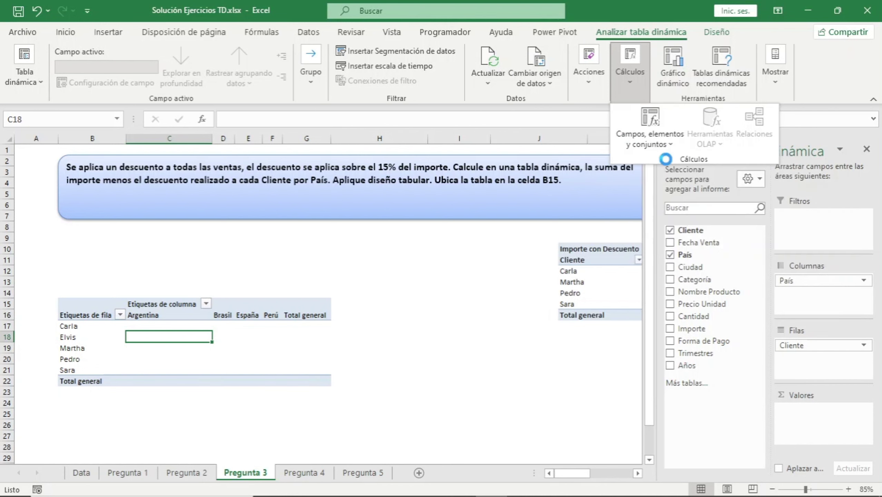
mouse_move(306, 196)
left_mouse_down()
mouse_move(380, 202)
mouse_move(374, 206)
left_mouse_up()
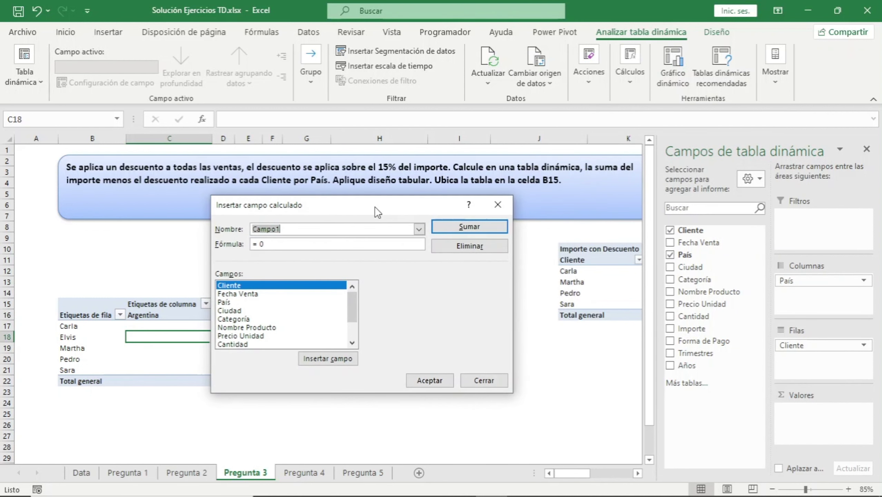
Name the calculated field 'Importe con Descuento' and clear the default formula.
left_click(294, 226)
double_click(254, 229)
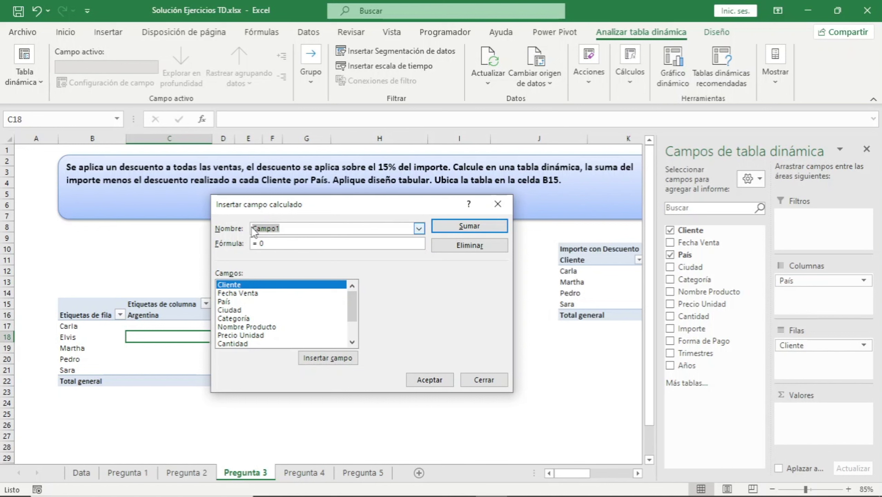
key("Tab")
key("BackSpace")
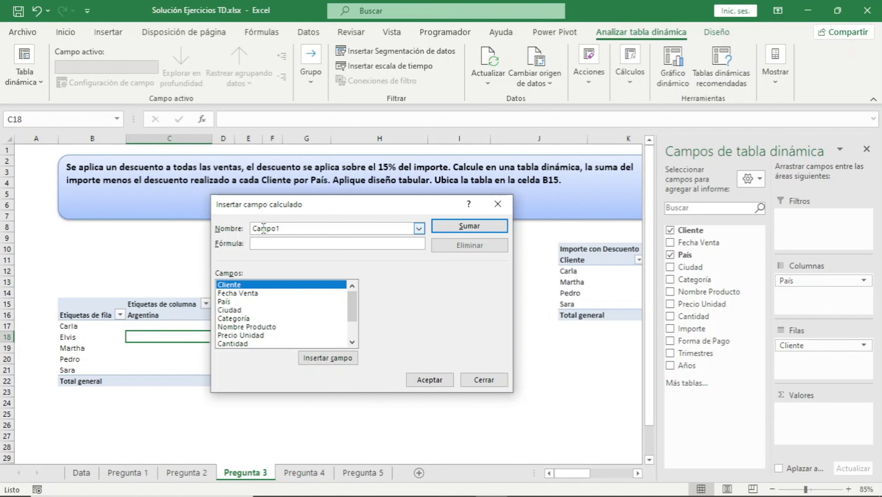
double_click(289, 229)
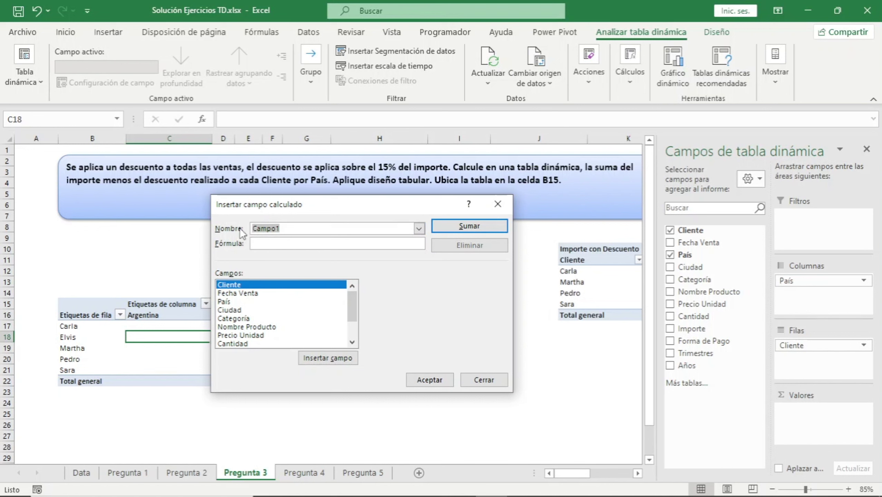
type("Importe")
type(" con D")
type("escu")
type("ento")
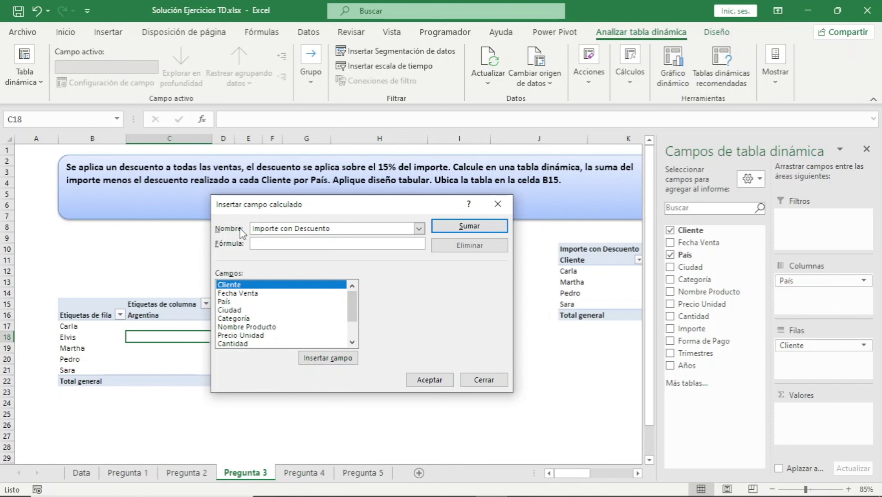
Set its formula to =Importe-(Importe*0.15) and add it to the pivot values.
left_click(278, 243)
type("=")
scroll(352, 312, "down", 2)
scroll(348, 318, "down", 2)
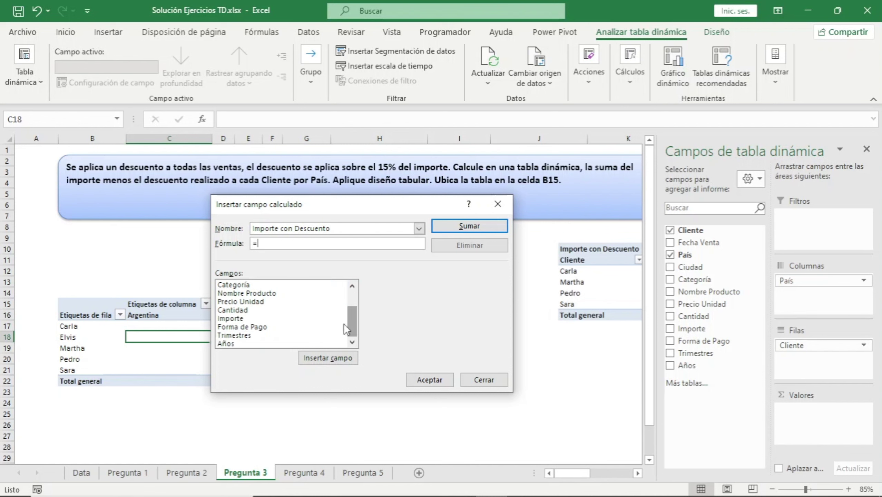
left_click(244, 318)
double_click(250, 318)
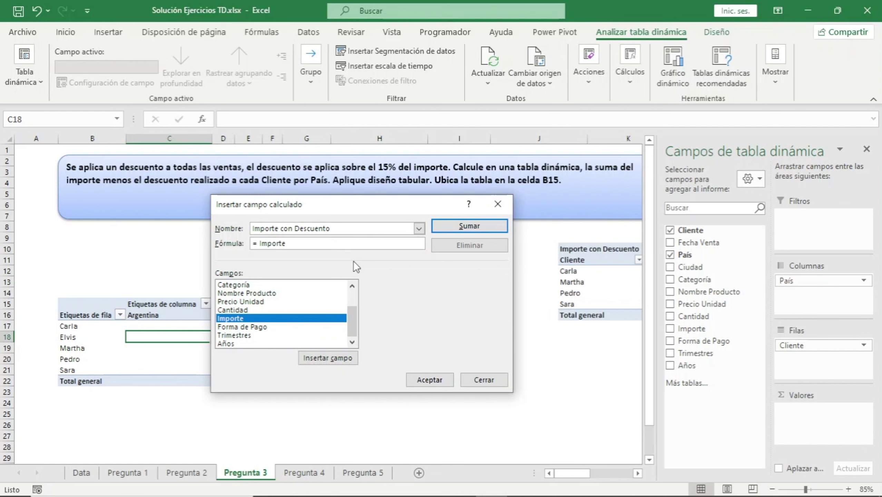
type("-(")
left_click(254, 320)
double_click(254, 320)
type("*")
type("0.15")
type(")")
left_click(291, 243)
left_click(430, 379)
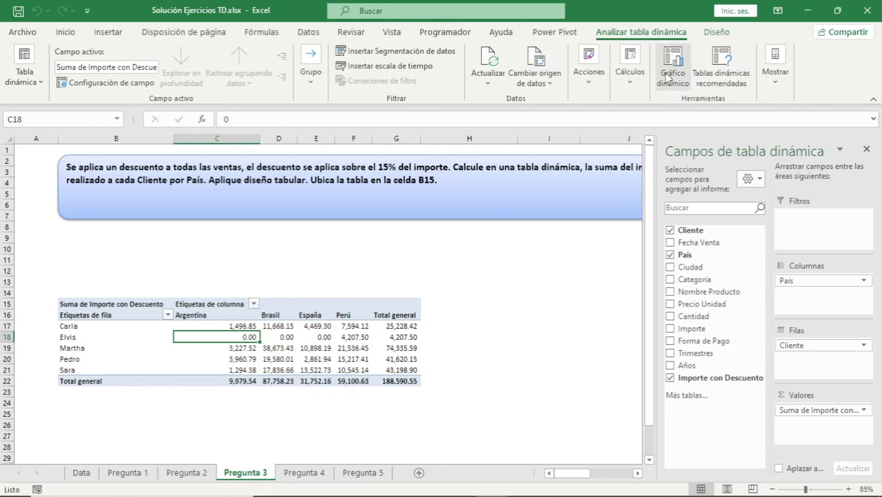
Switch the pivot to tabular layout and move the reference picture further left.
left_click(718, 32)
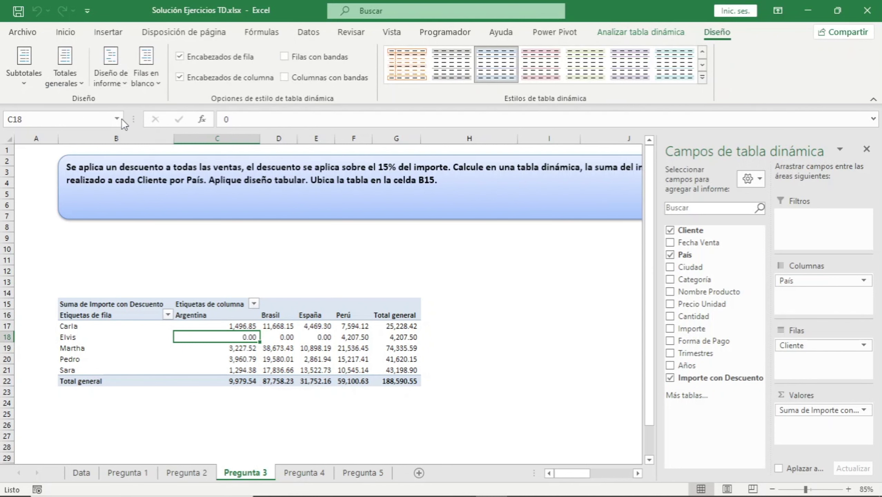
left_click(117, 83)
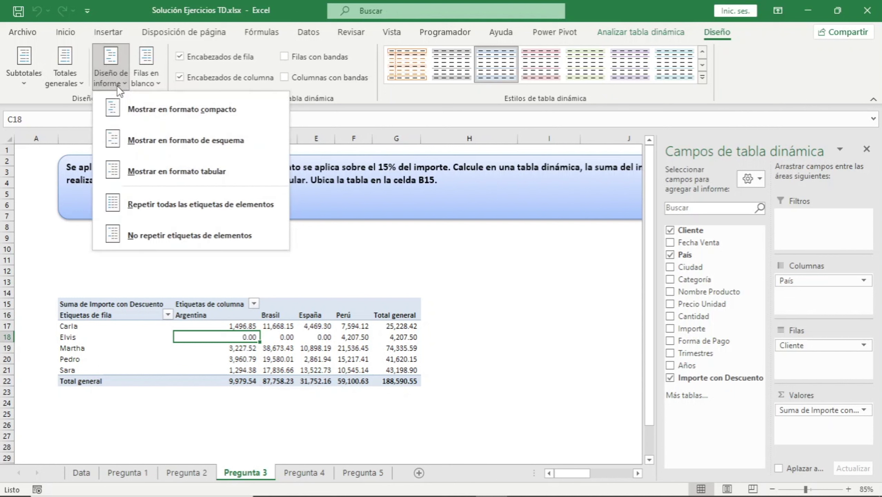
left_click(176, 177)
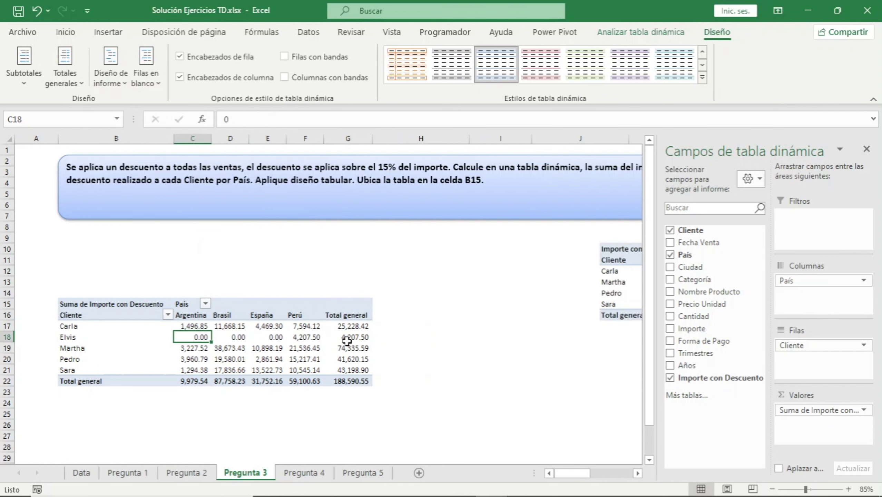
left_click(627, 282)
left_click_drag(626, 282, 555, 283)
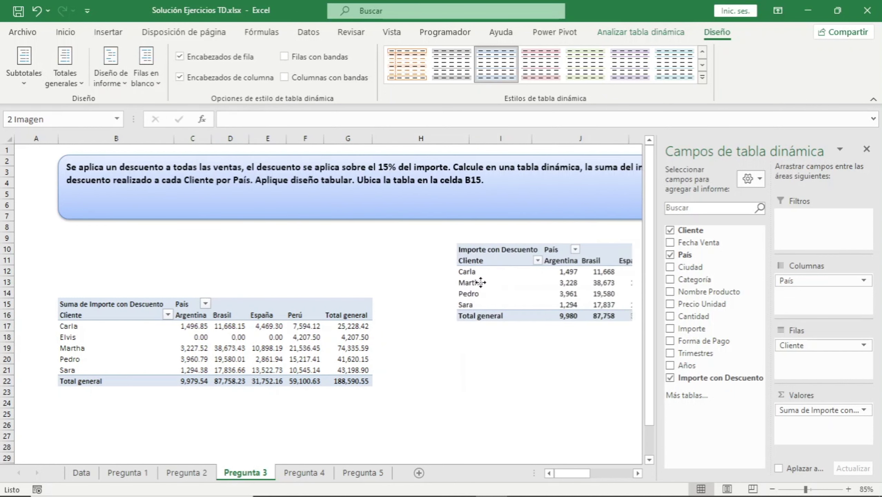
Format the pivot values as Número with 0 decimal places and thousands separator.
left_click(272, 327)
right_click(273, 327)
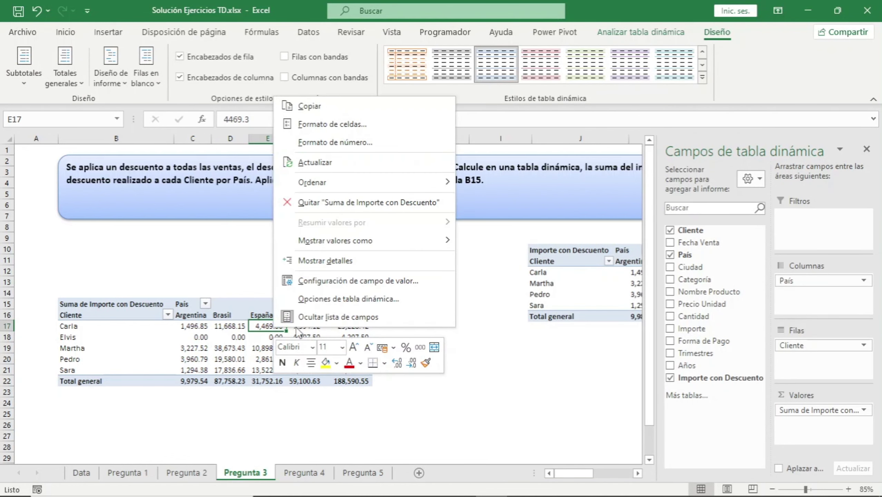
left_click(401, 155)
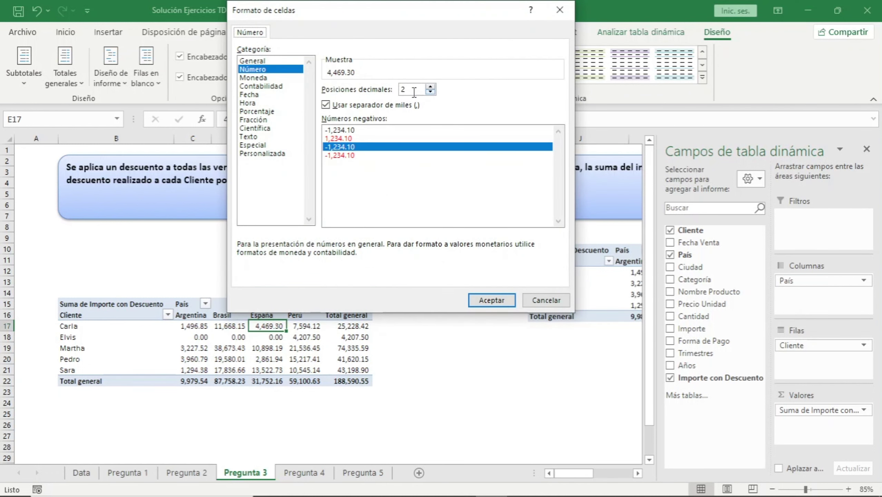
left_click(431, 91)
left_click(431, 92)
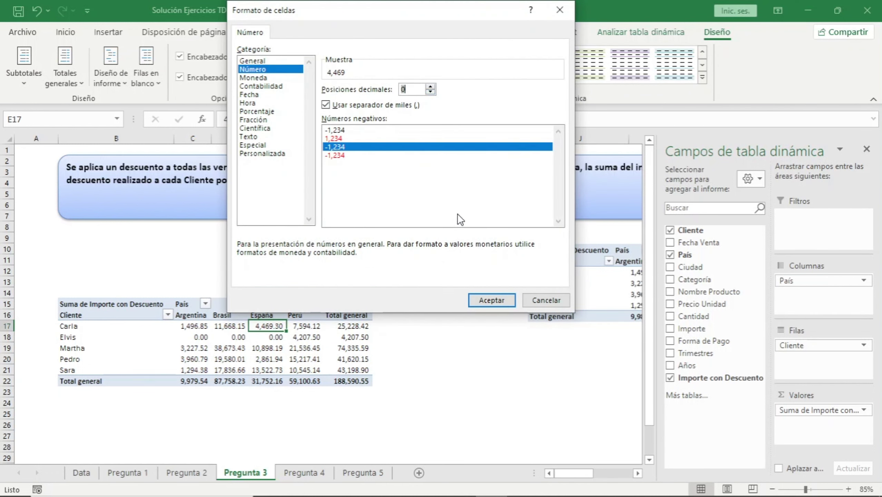
left_click(490, 299)
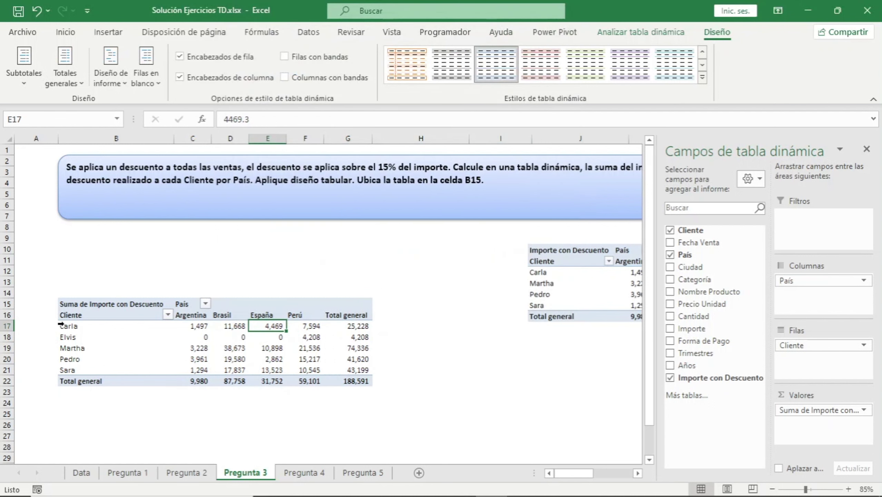
Sort clients Z to A (Sara first) and countries Z to A (Perú first).
left_click(168, 315)
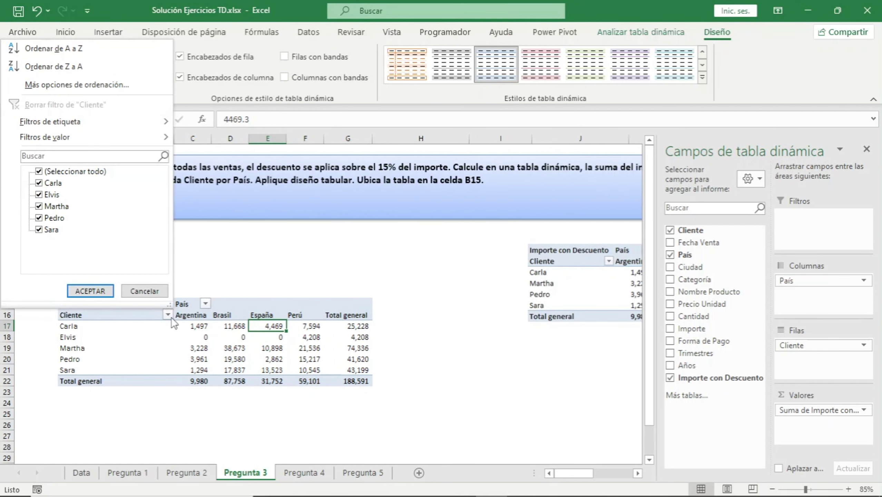
left_click(86, 52)
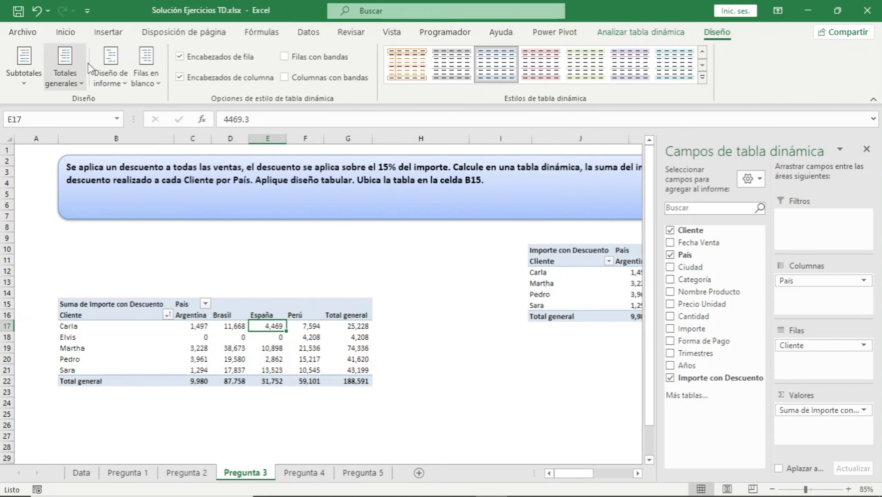
left_click(168, 315)
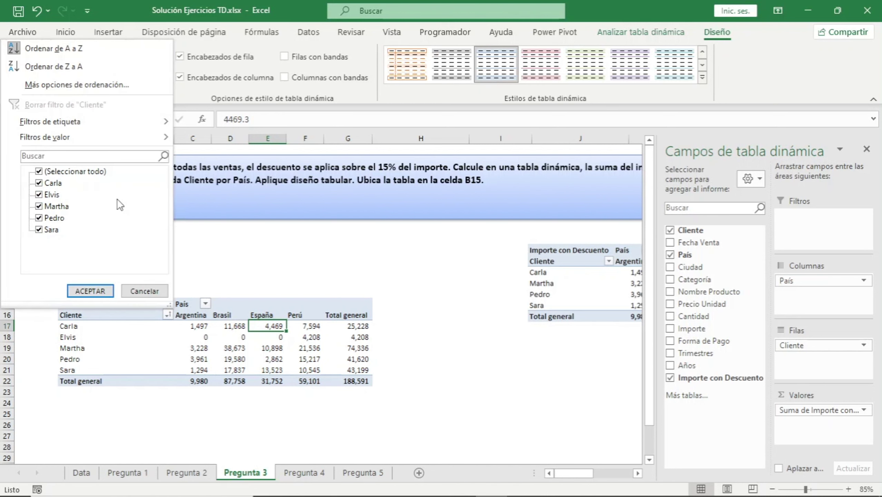
left_click(60, 67)
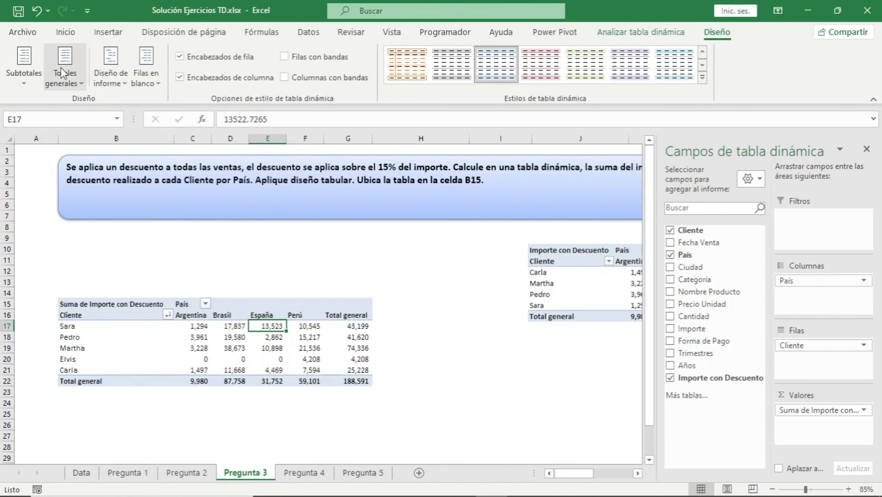
left_click(207, 304)
left_click(129, 33)
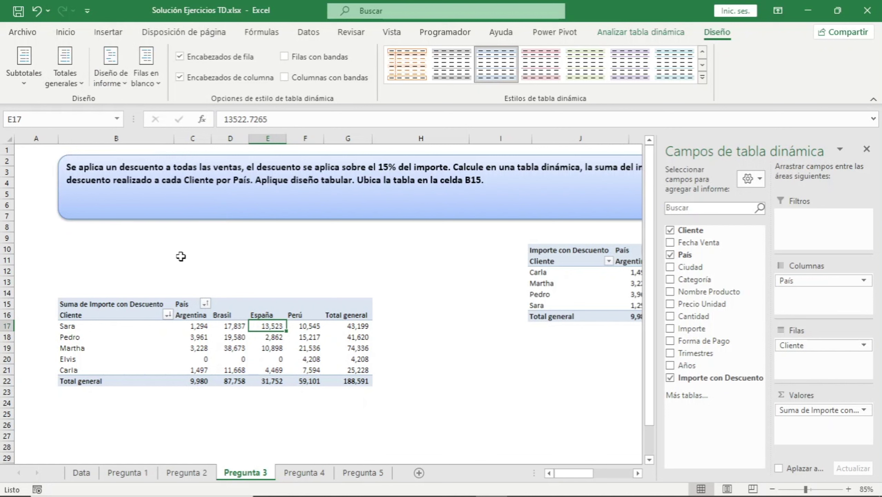
left_click(205, 304)
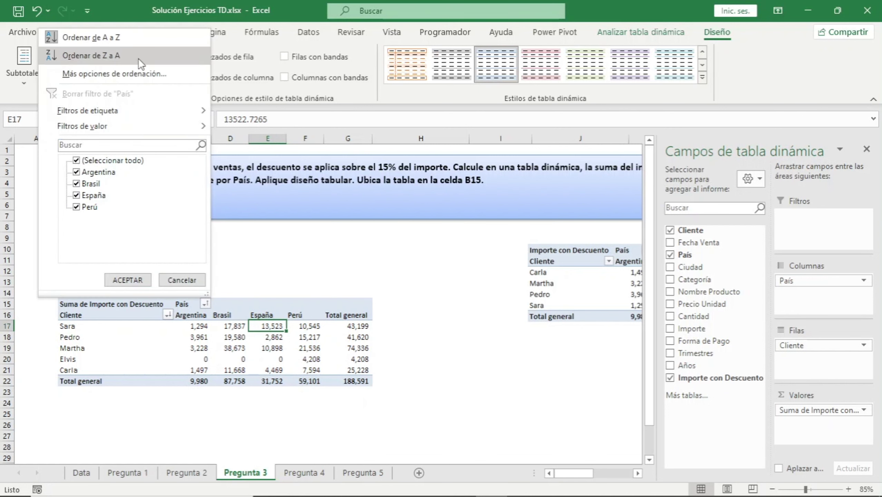
left_click(138, 57)
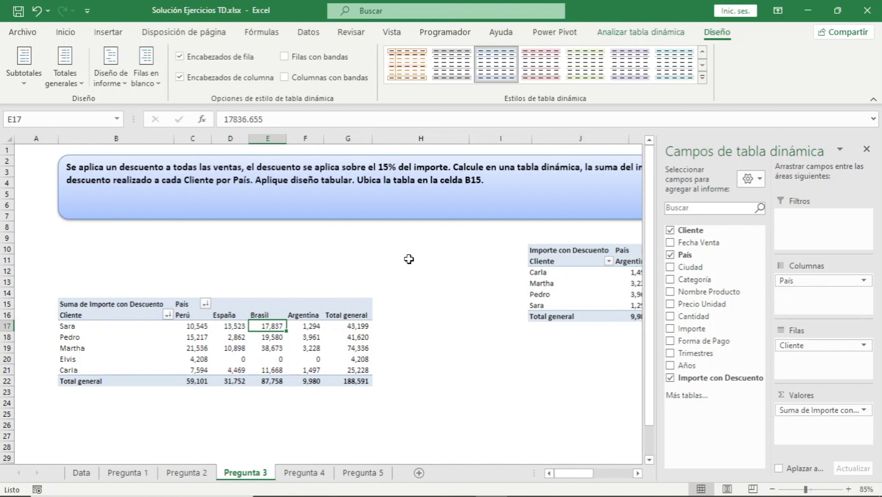
left_click(405, 249)
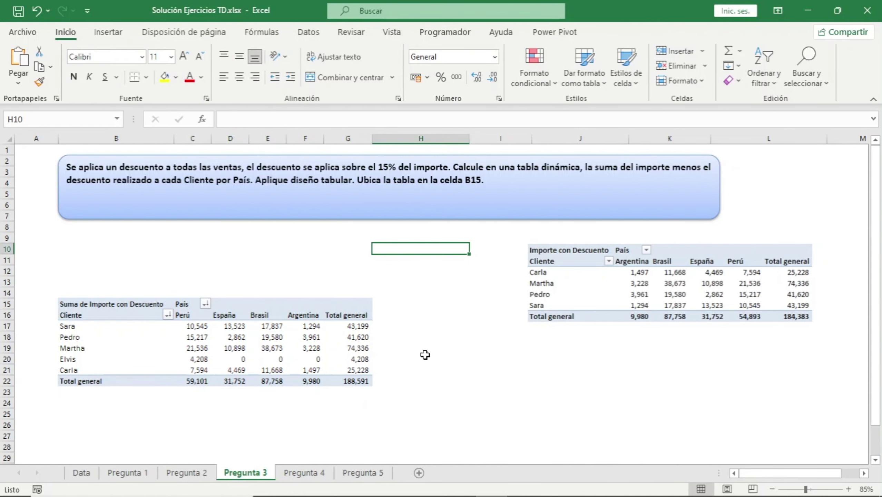